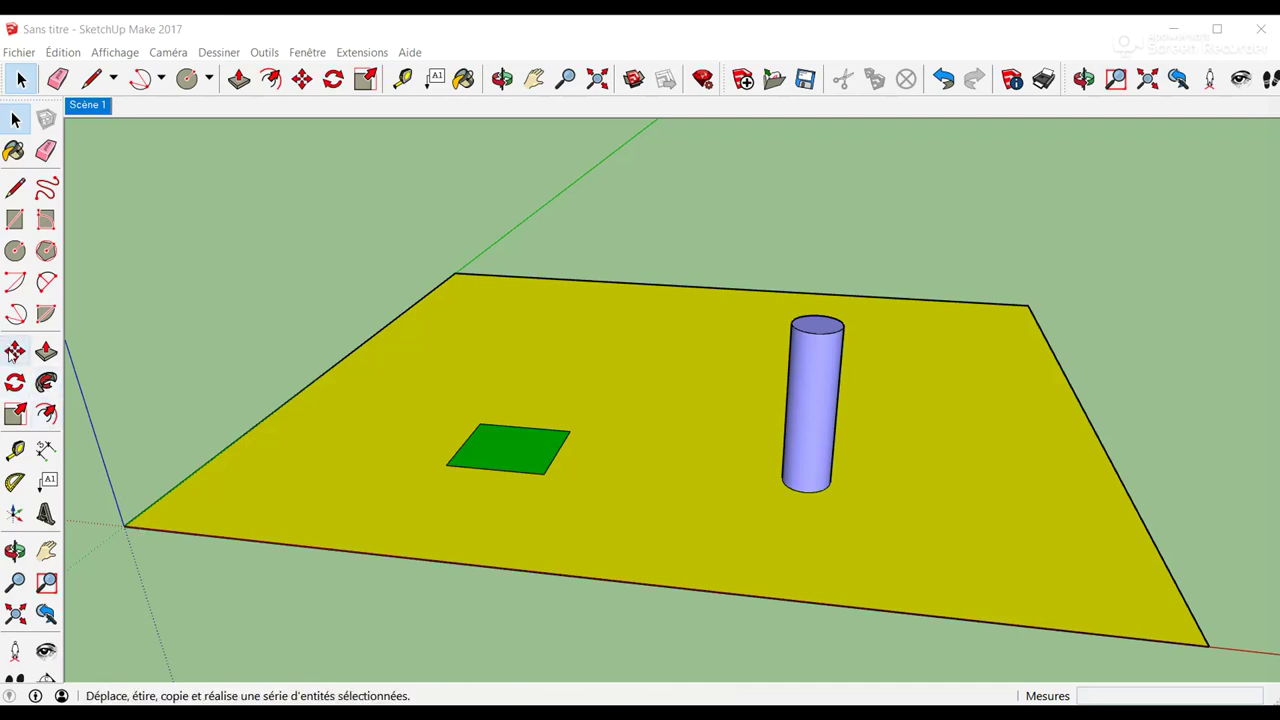
# Move the green square slightly to the left on the yellow plane
pyautogui.click(14, 351)
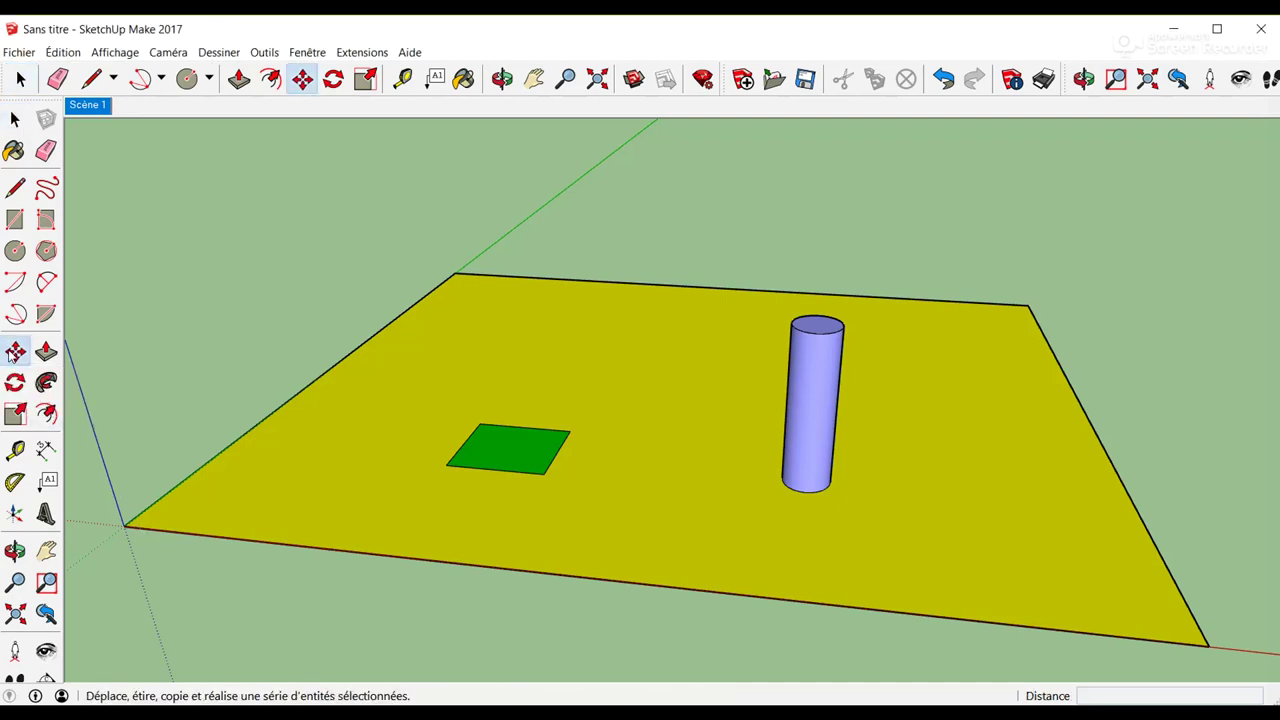
pyautogui.click(512, 455)
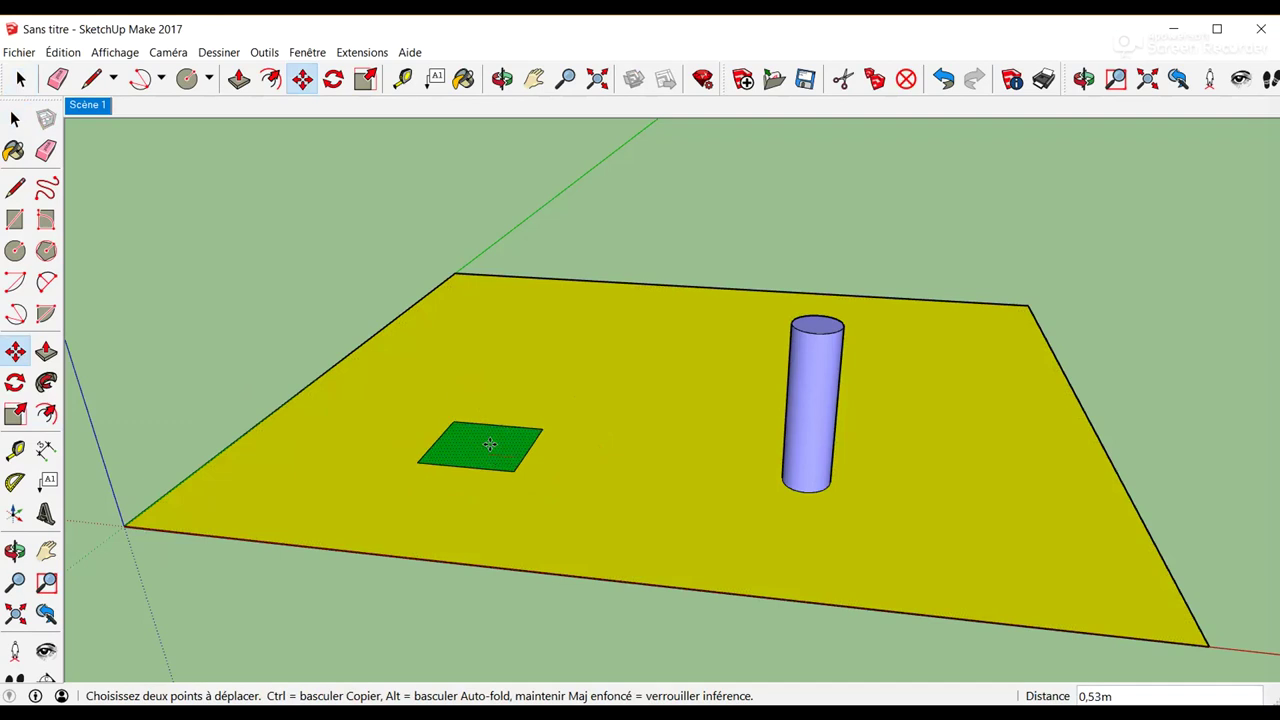
pyautogui.click(490, 440)
pyautogui.press('space')
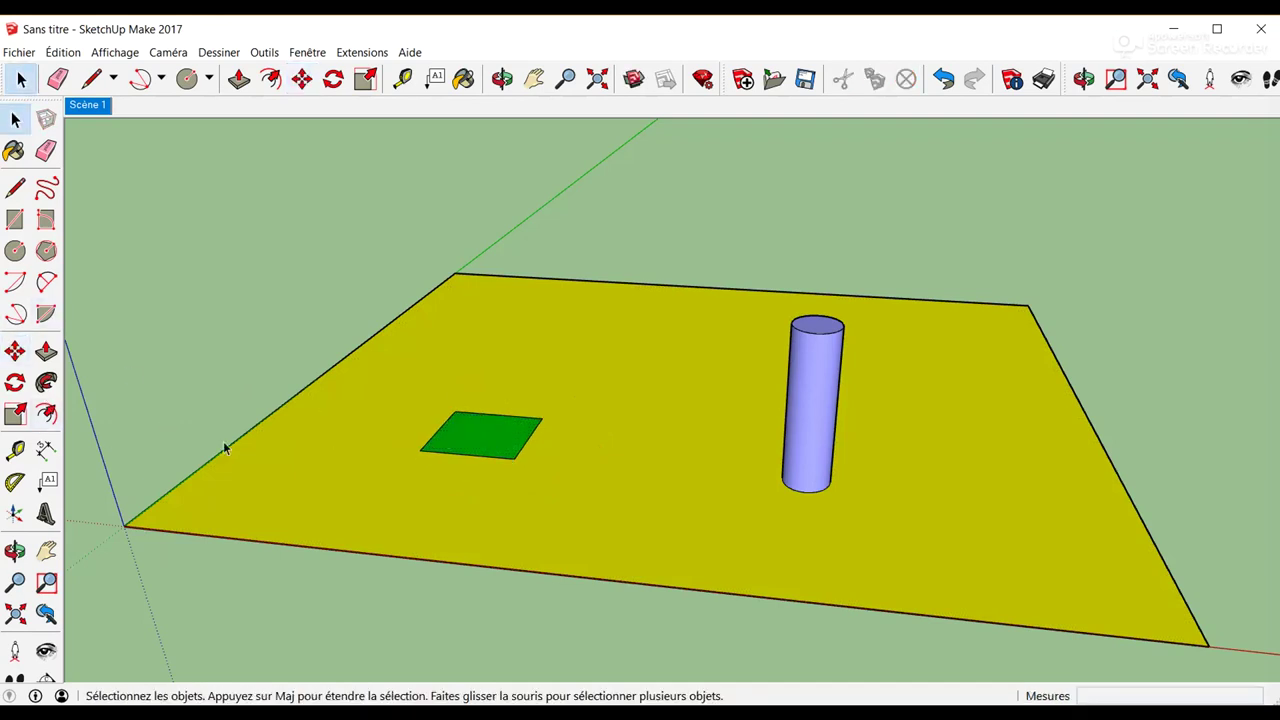
# Stretch the square by moving its bottom edge down, then undo the stretch
pyautogui.click(468, 457)
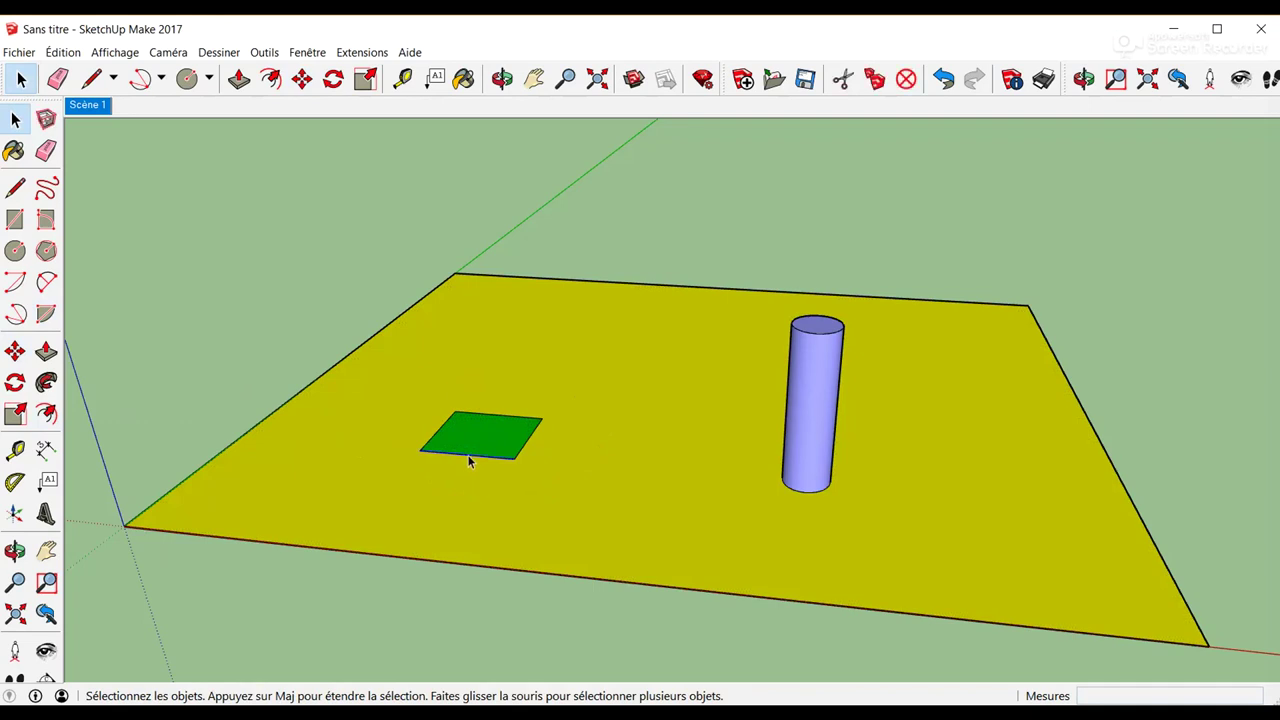
pyautogui.click(15, 351)
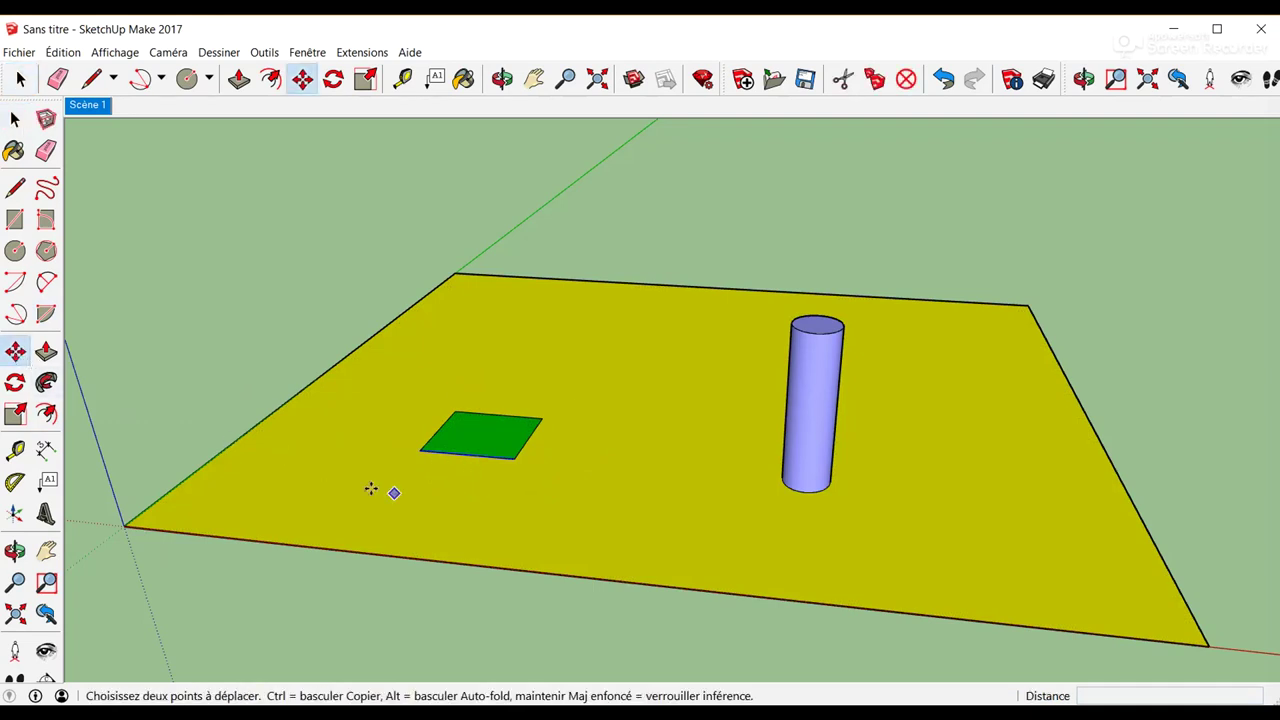
pyautogui.click(480, 450)
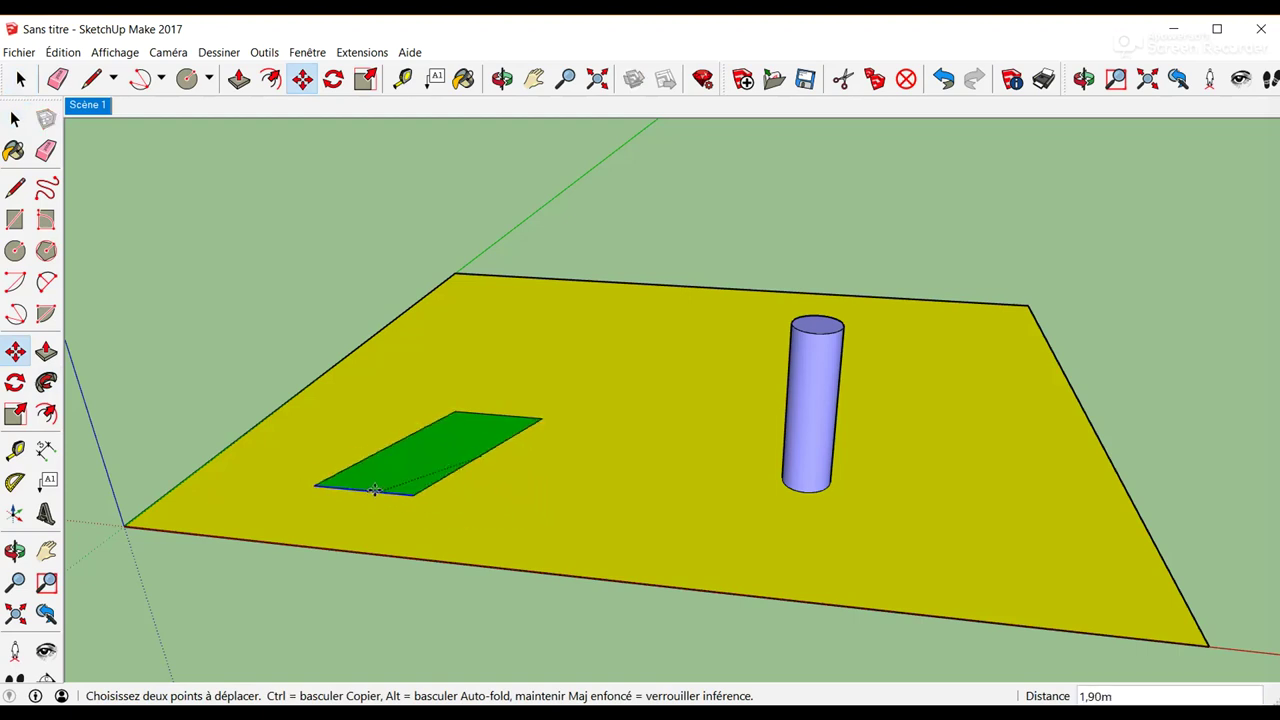
pyautogui.click(466, 466)
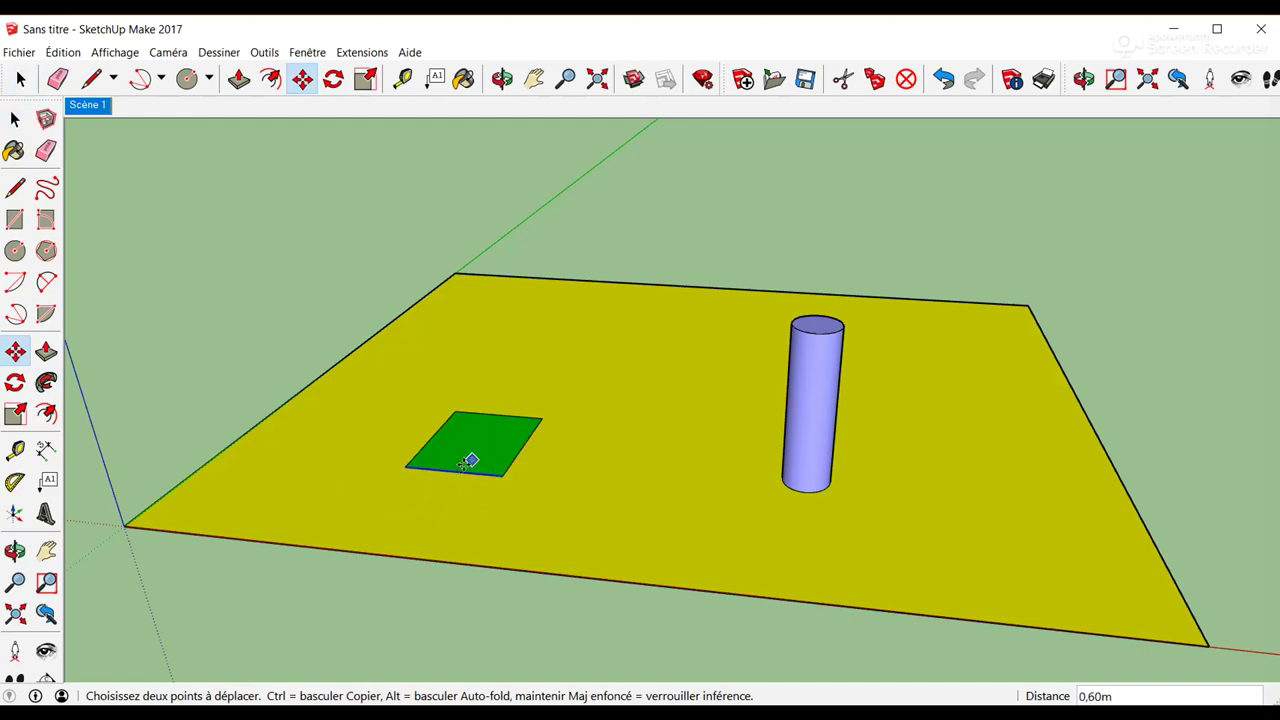
pyautogui.click(943, 80)
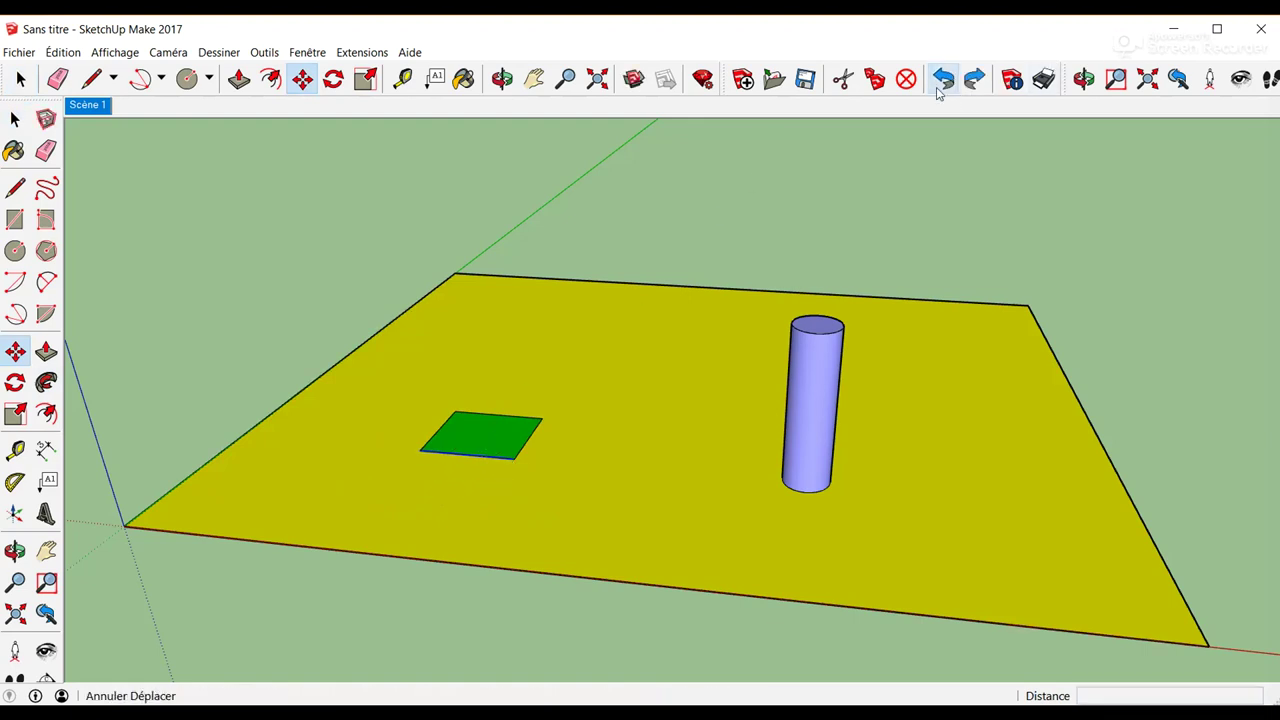
# Draw a small circle on the green square
pyautogui.click(15, 250)
pyautogui.click(475, 432)
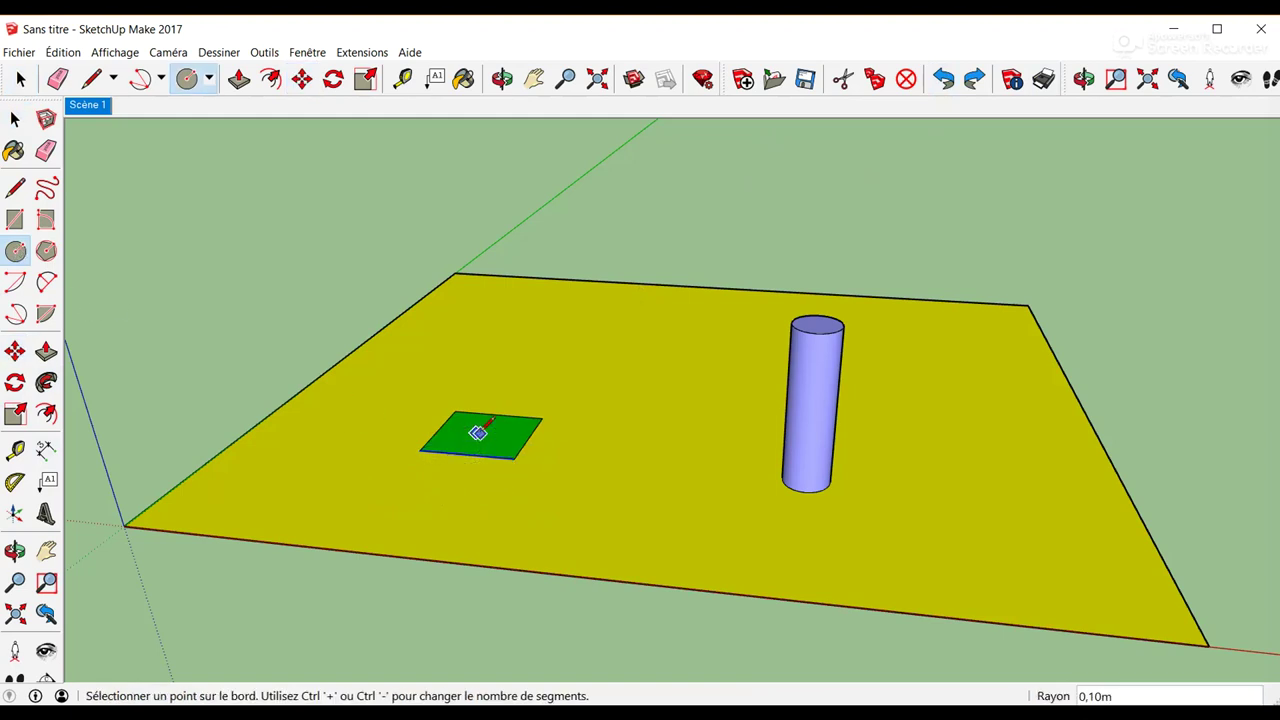
pyautogui.click(500, 420)
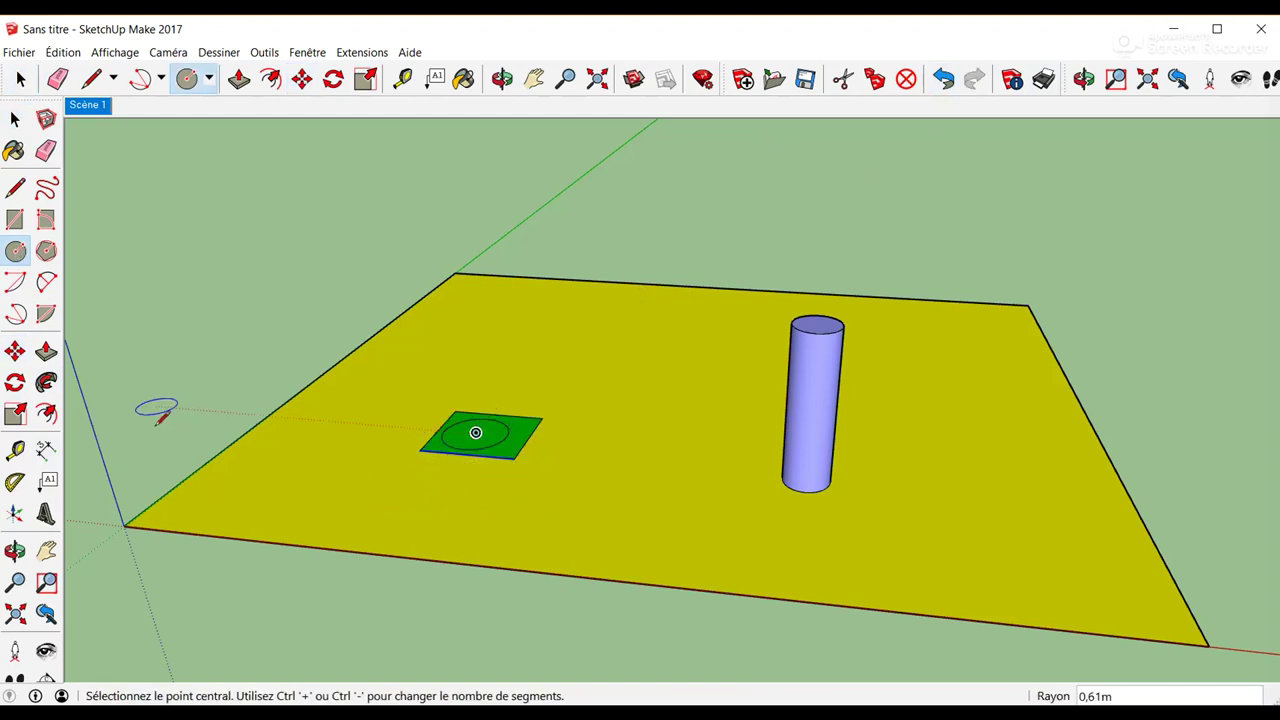
# Move the circle out beside the square's upper-right corner
pyautogui.click(15, 351)
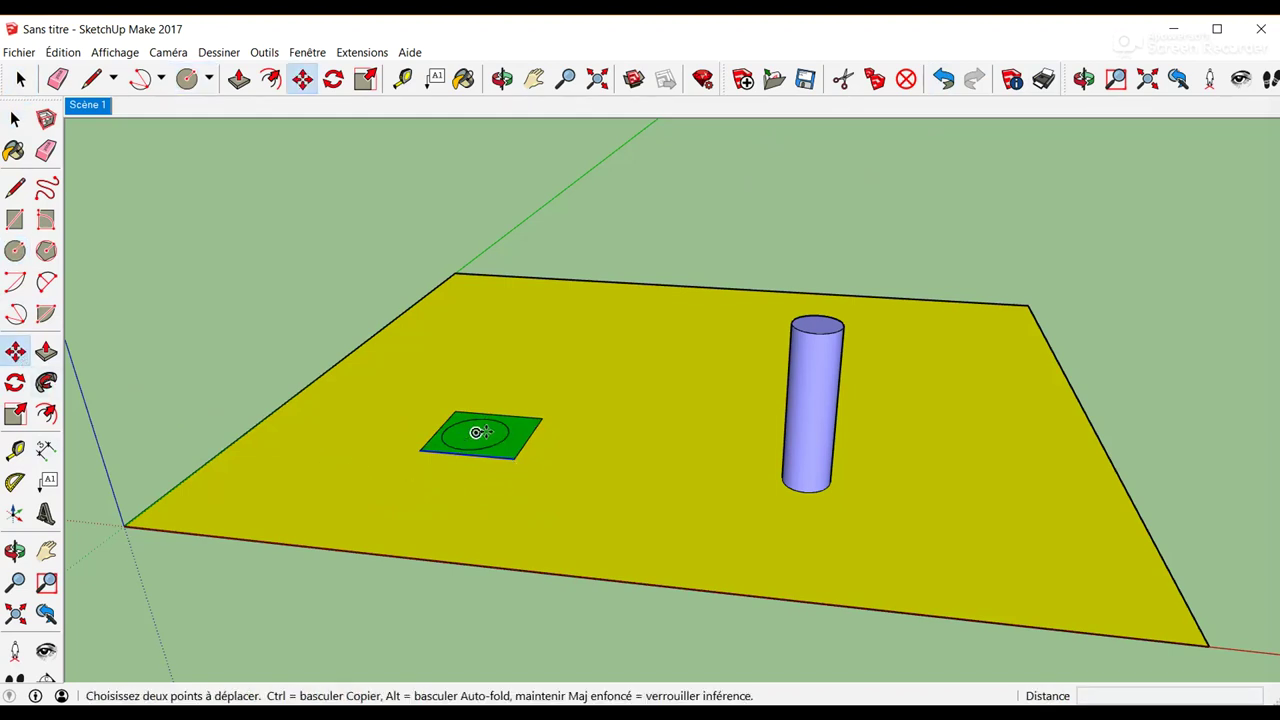
pyautogui.press('space')
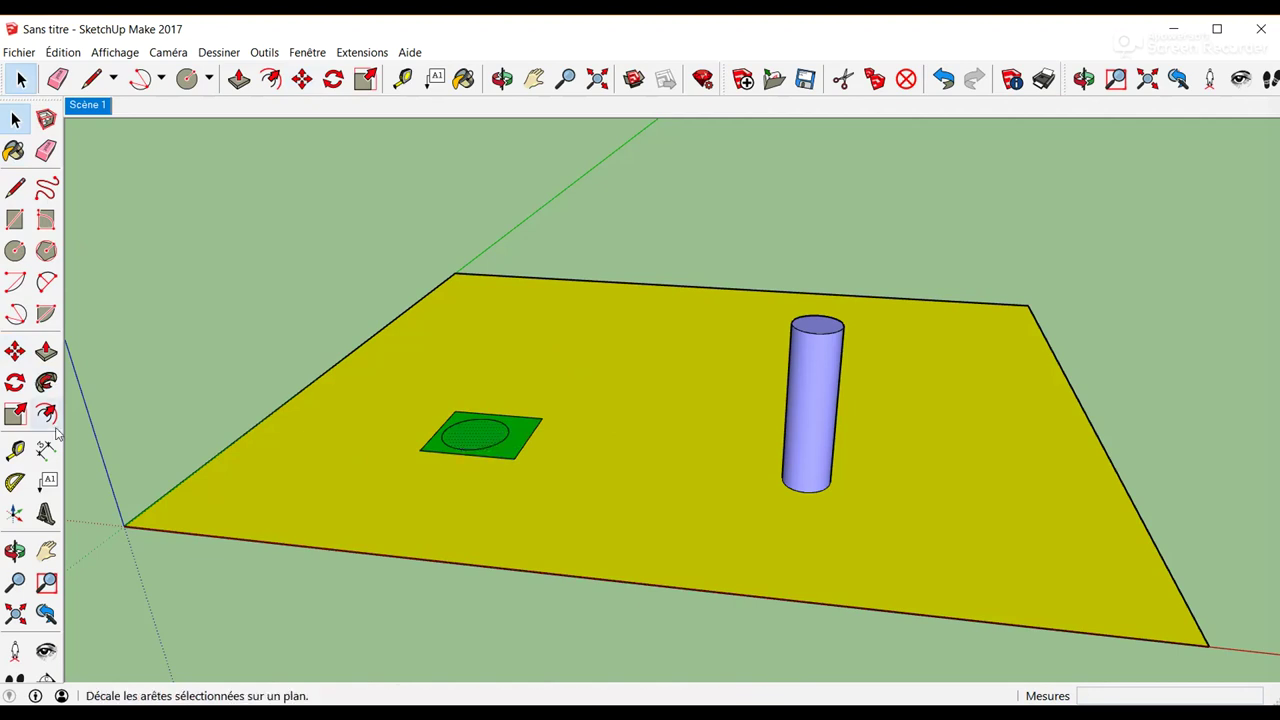
pyautogui.click(15, 351)
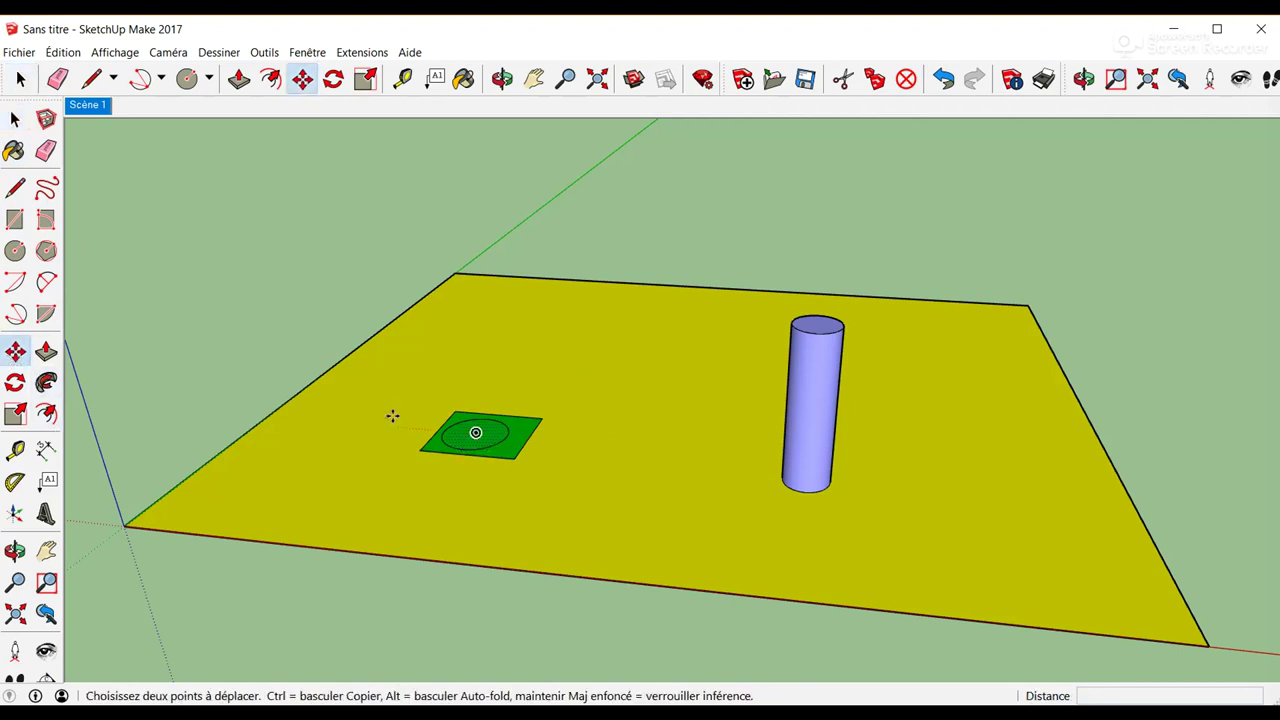
pyautogui.click(502, 440)
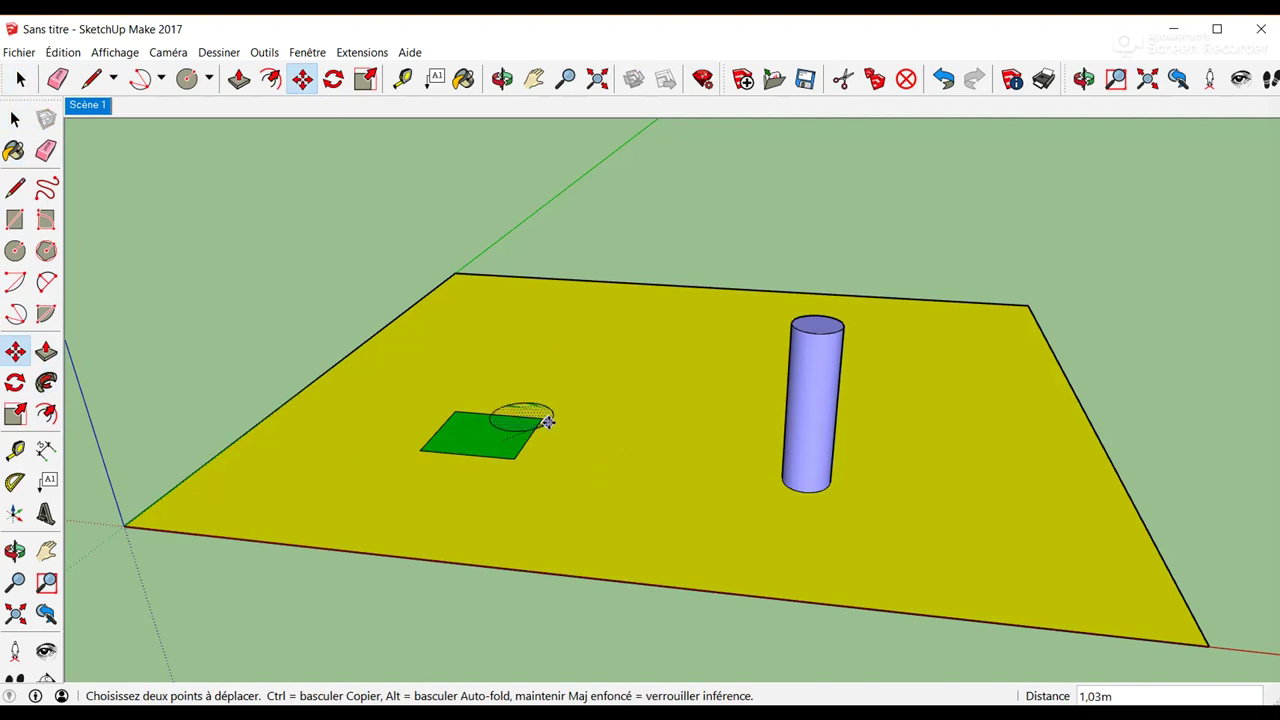
pyautogui.click(588, 404)
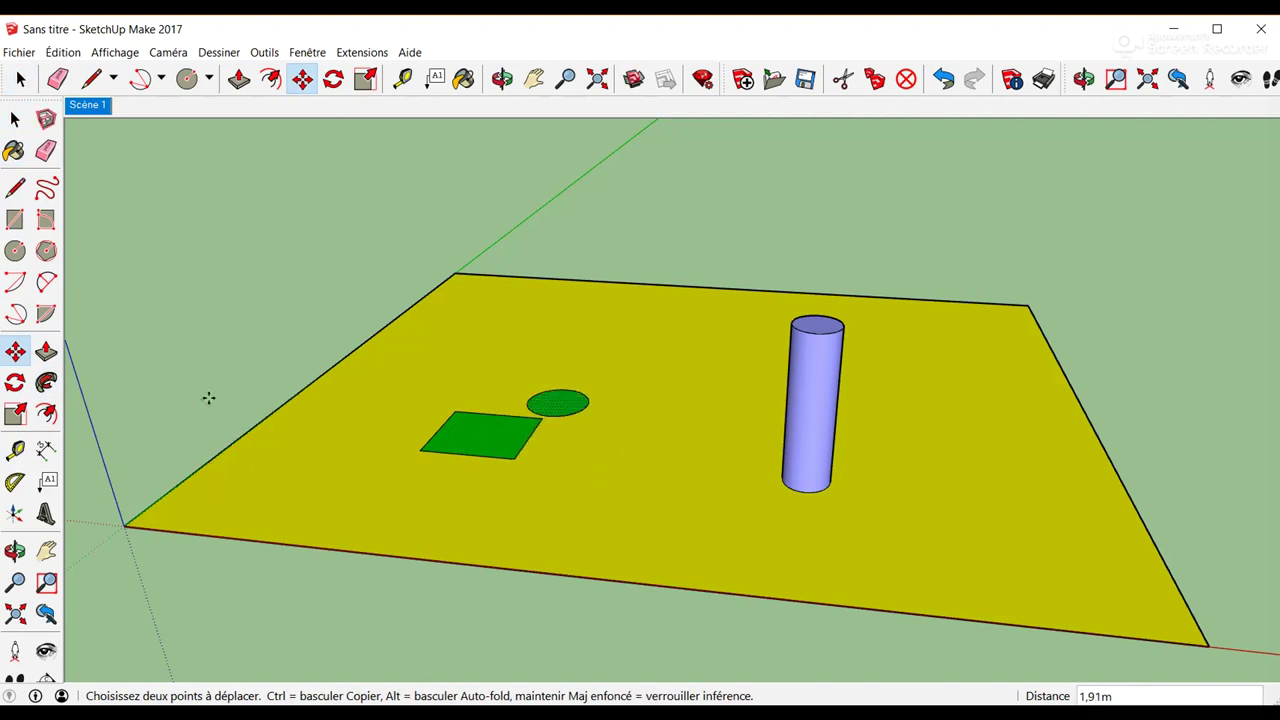
# Shift the blue cylinder a short distance along the plane
pyautogui.click(14, 120)
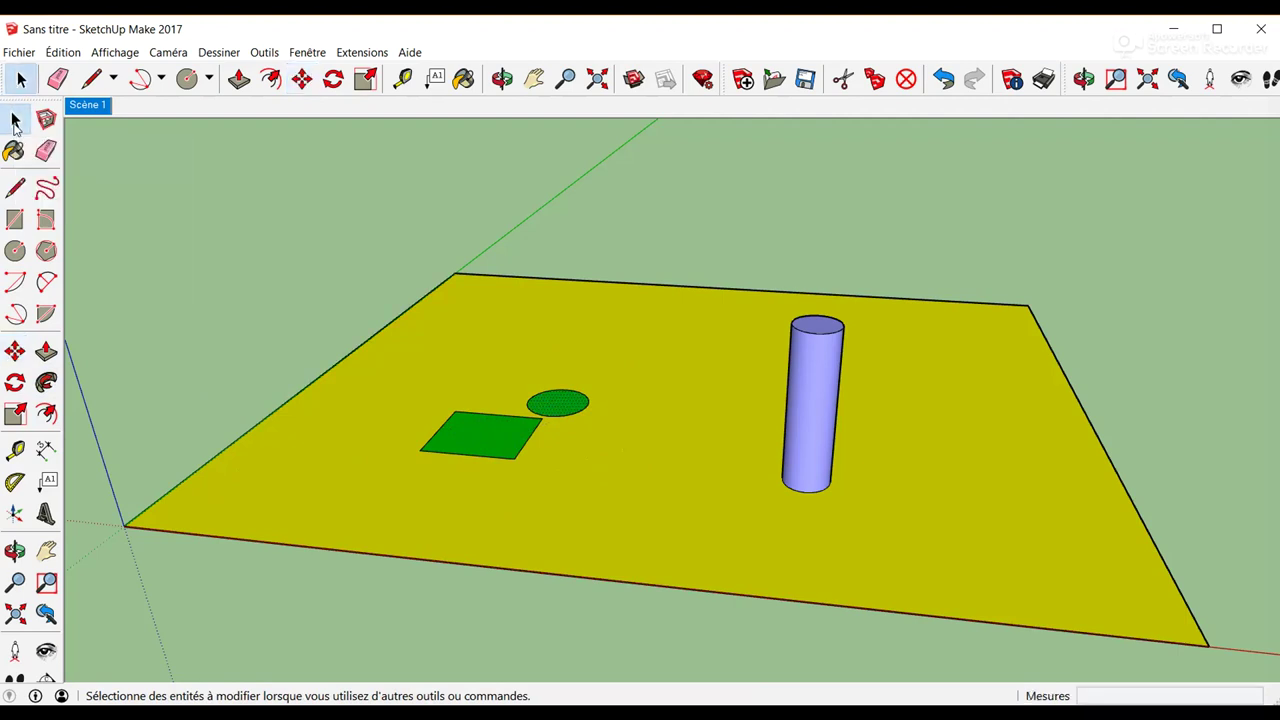
pyautogui.click(831, 395)
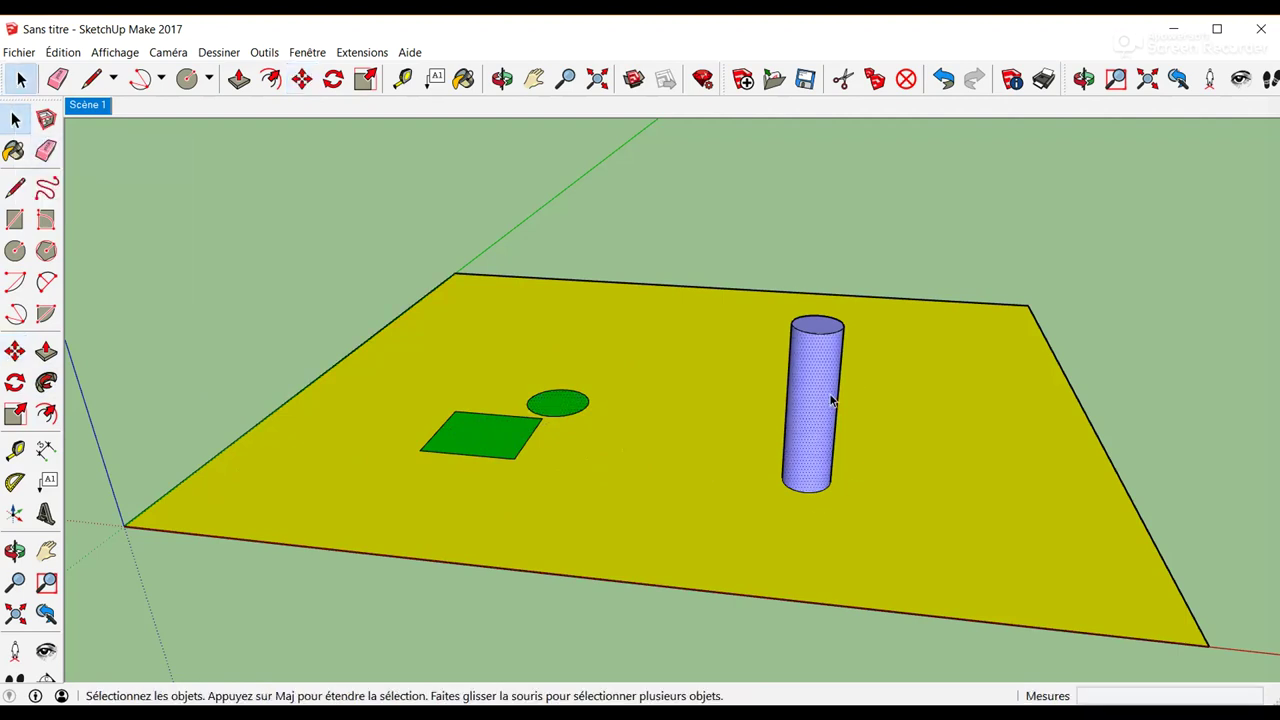
pyautogui.click(14, 353)
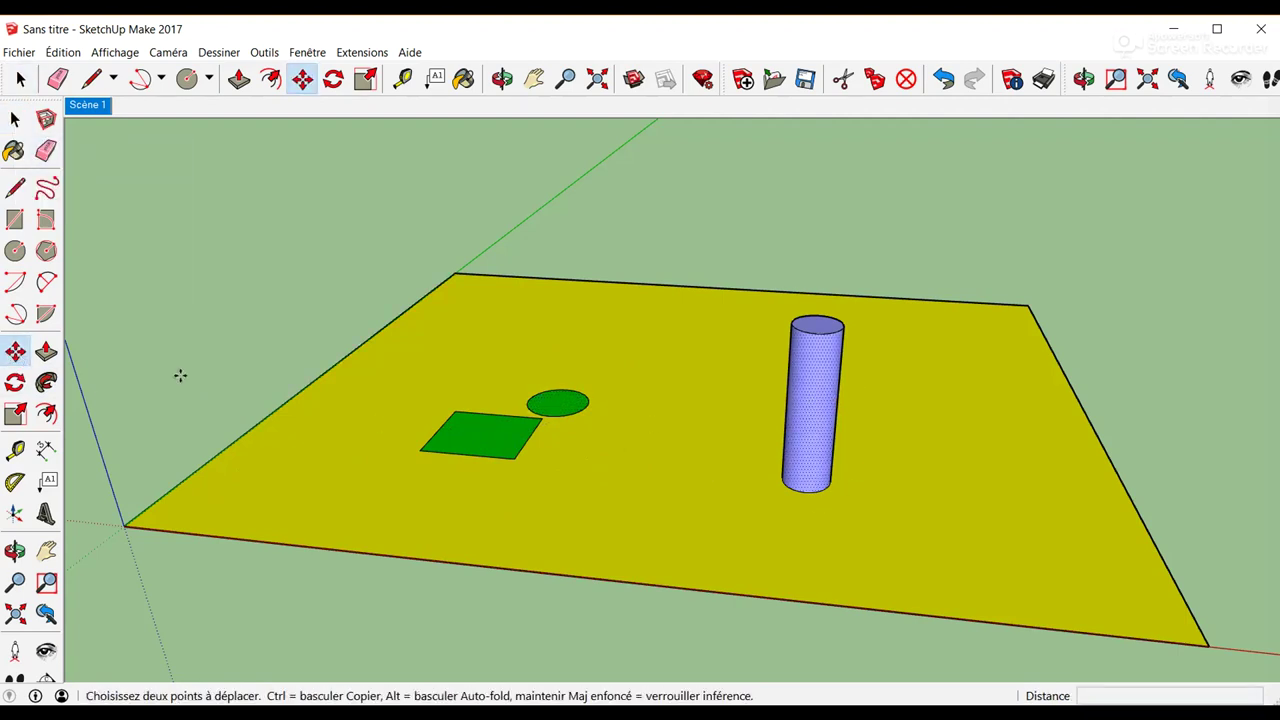
pyautogui.click(815, 455)
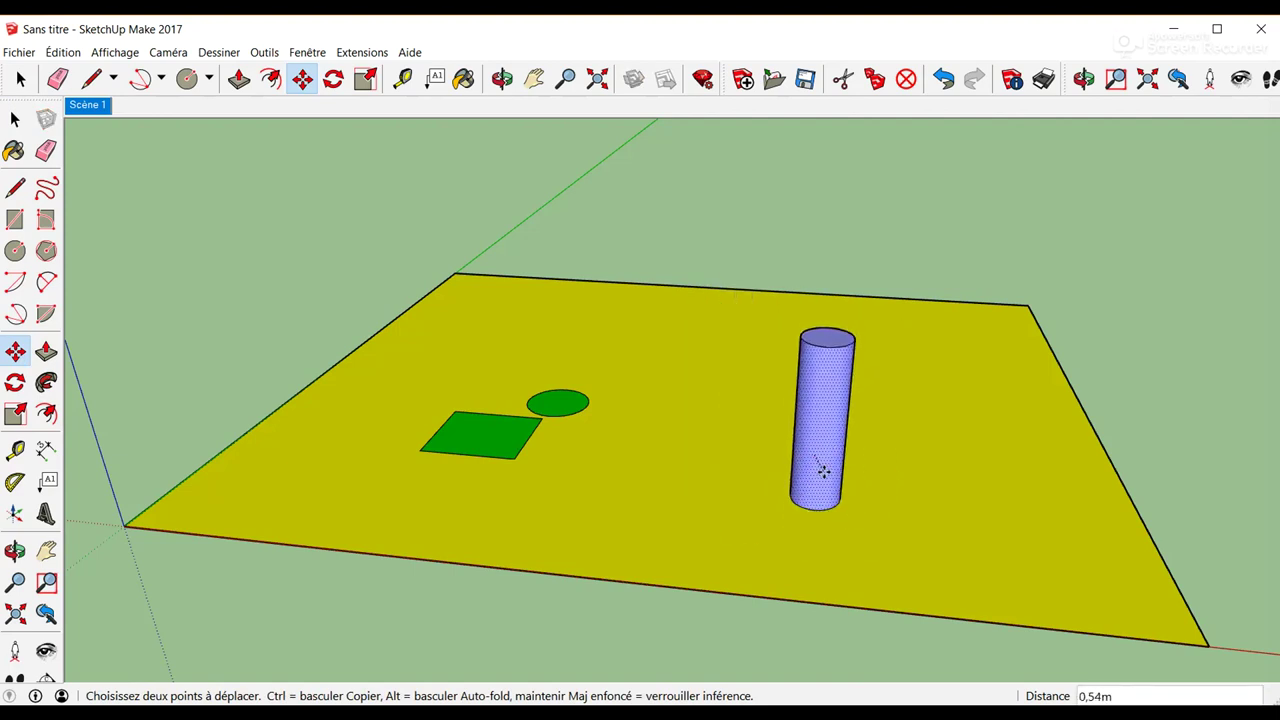
pyautogui.click(823, 466)
pyautogui.press('space')
pyautogui.hotkey('ctrl', 't')
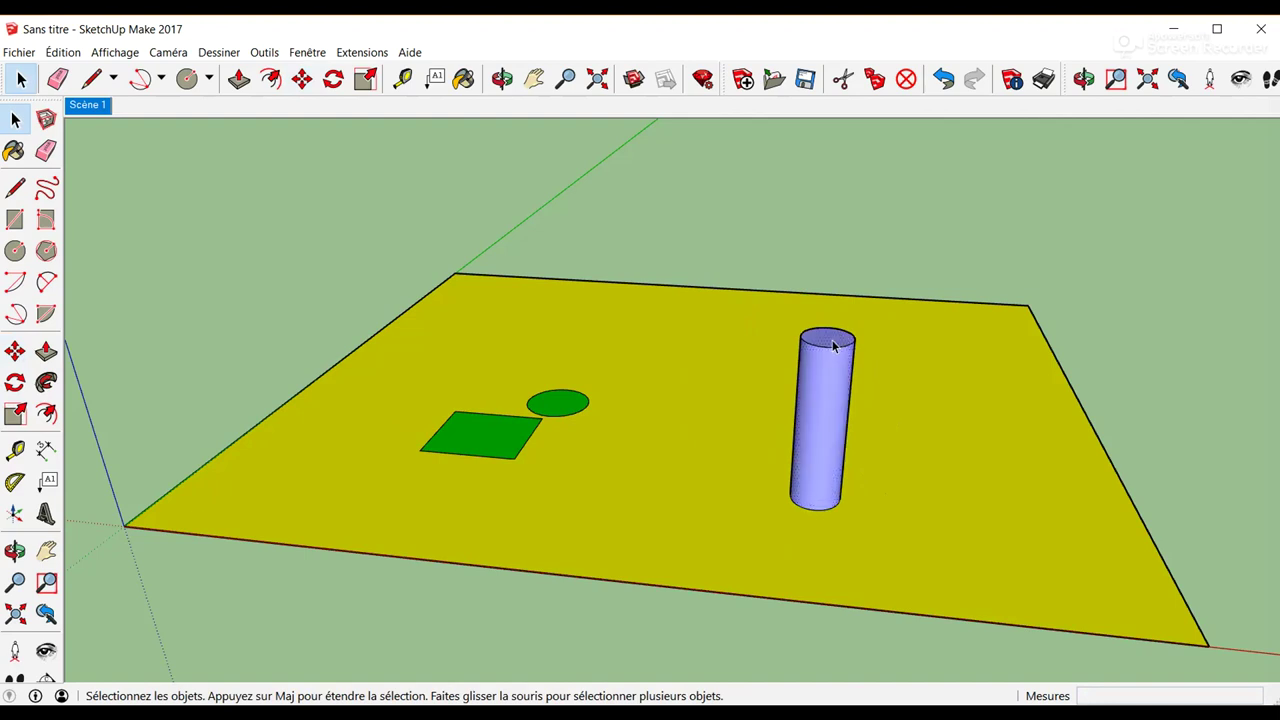
# Push the cylinder's top face below the ground plane and tilt the view to see the hole
pyautogui.click(15, 351)
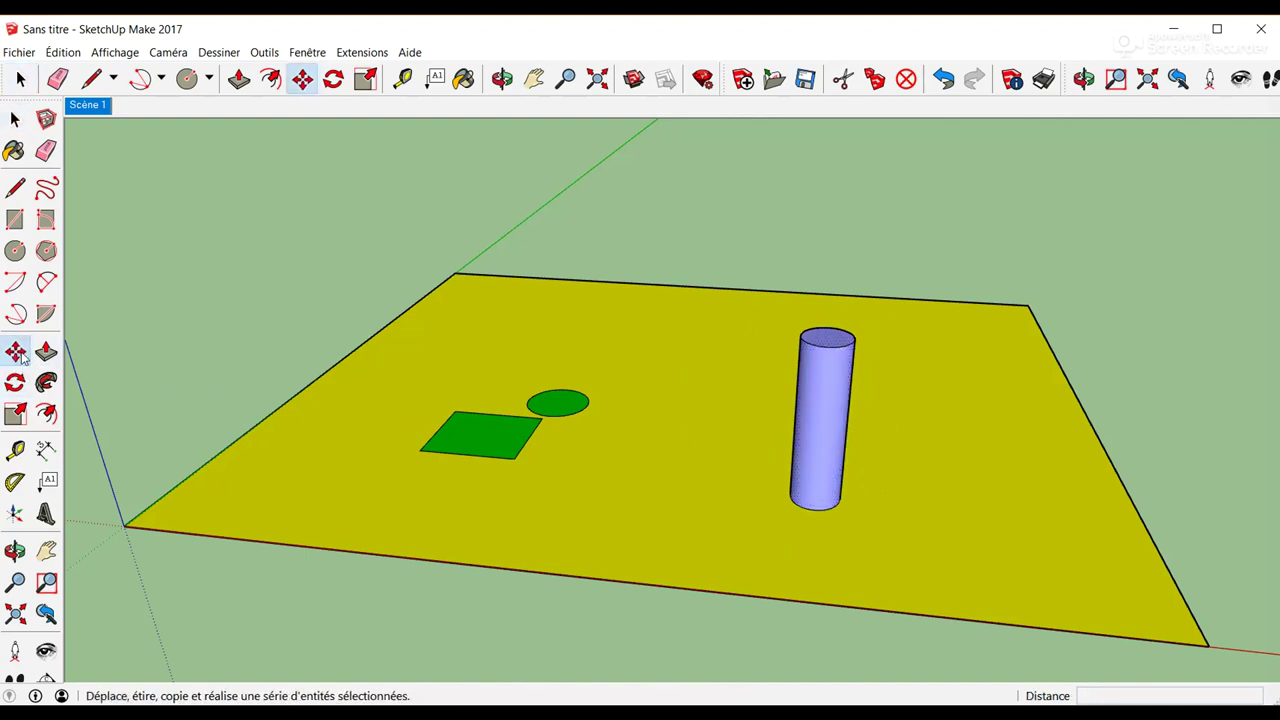
pyautogui.click(828, 337)
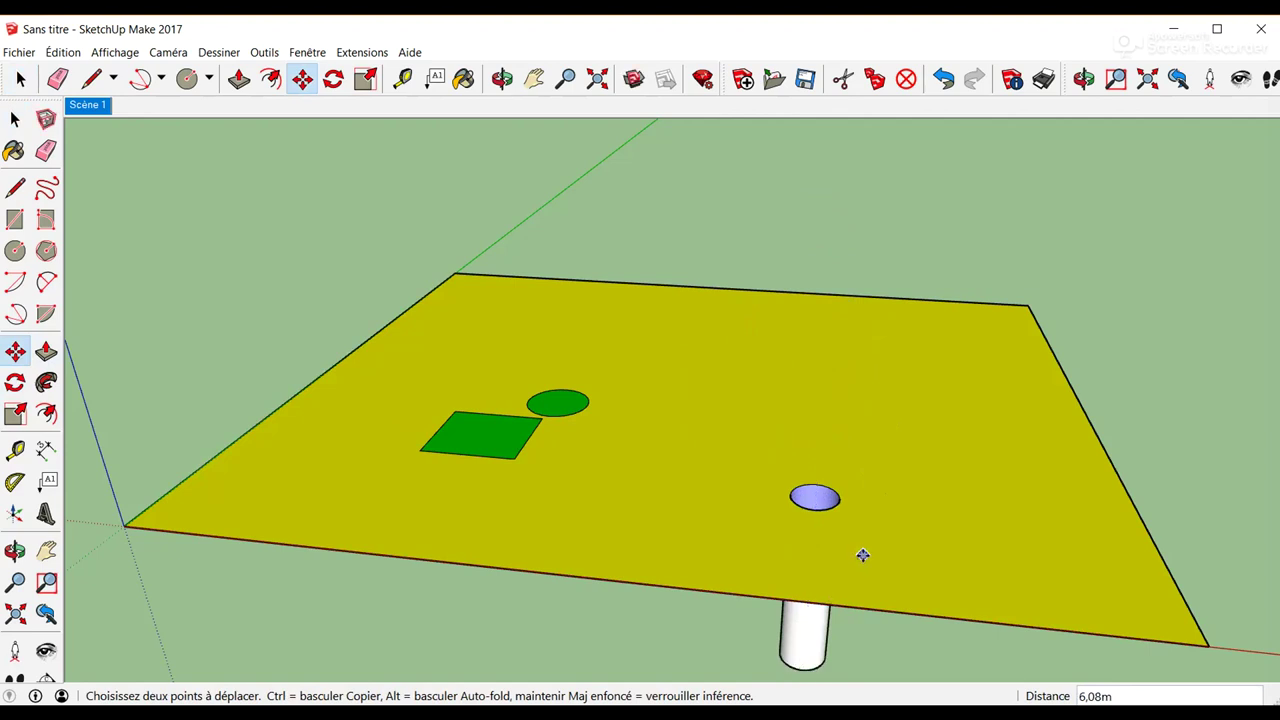
pyautogui.moveTo(860, 554); pyautogui.dragTo(776, 682, button='middle')
pyautogui.scroll(3, 780, 545)
pyautogui.moveTo(789, 540)
pyautogui.mouseDown(button='middle')
pyautogui.moveTo(757, 540)
pyautogui.moveTo(752, 607)
pyautogui.moveTo(707, 703)
pyautogui.mouseUp(button='middle')
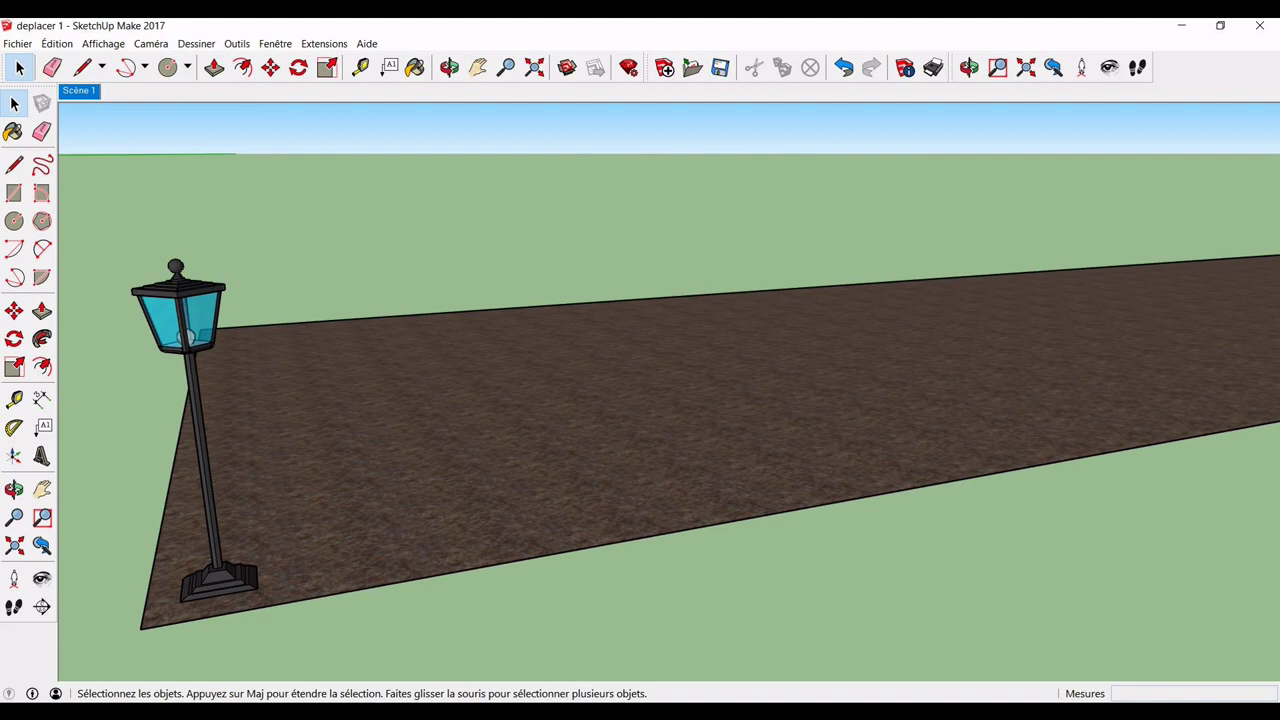
# Create a Tape Measure guide 6 m from the lamppost's base edge
pyautogui.press('t')
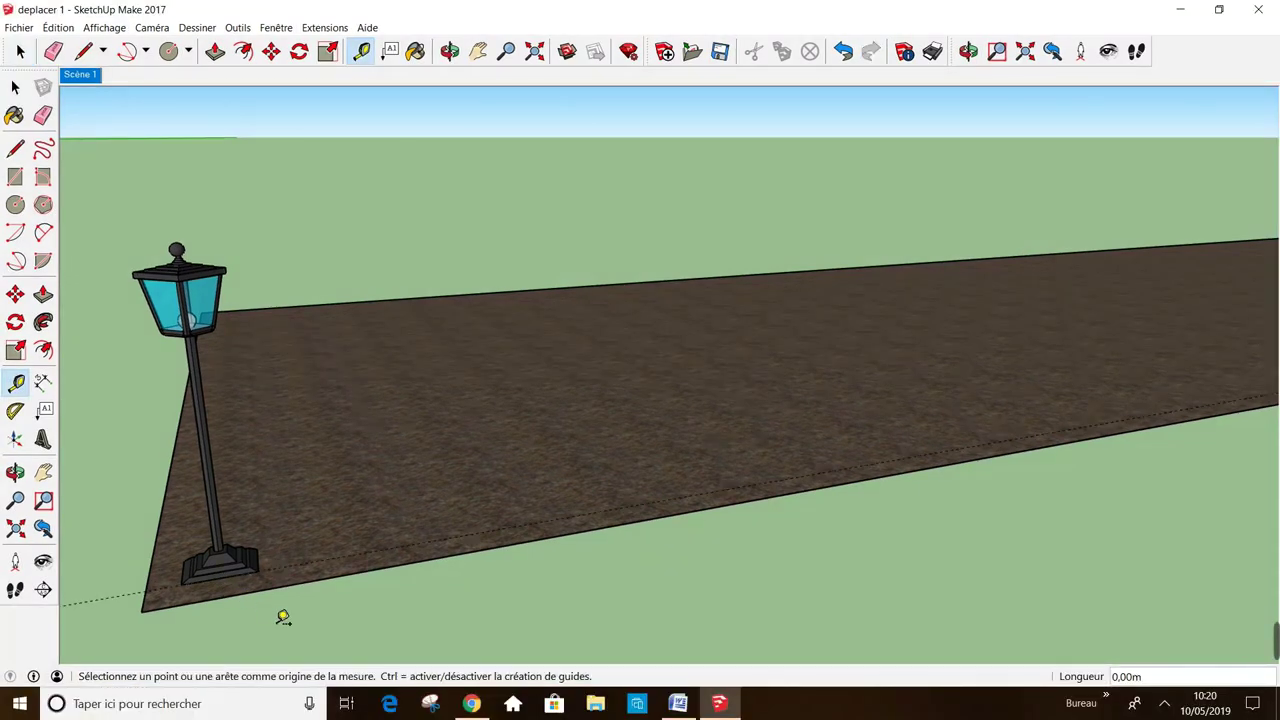
pyautogui.click(258, 560)
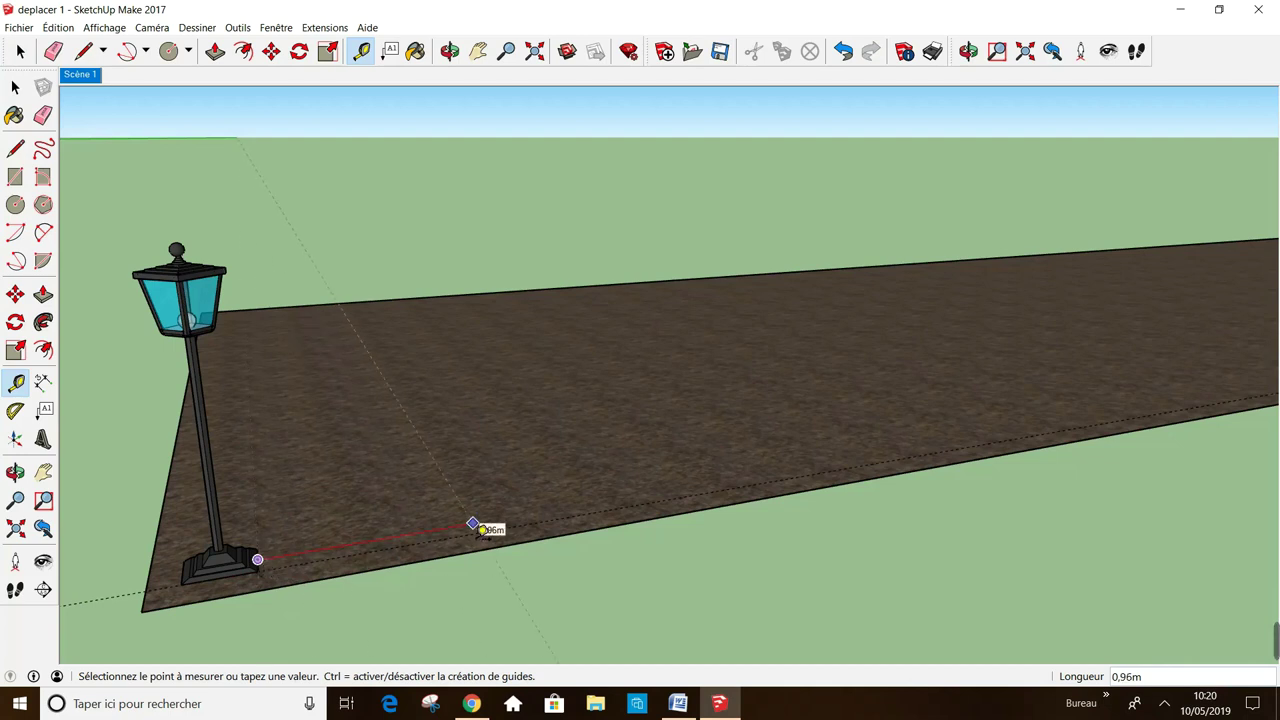
pyautogui.write('6')
pyautogui.press('Return')
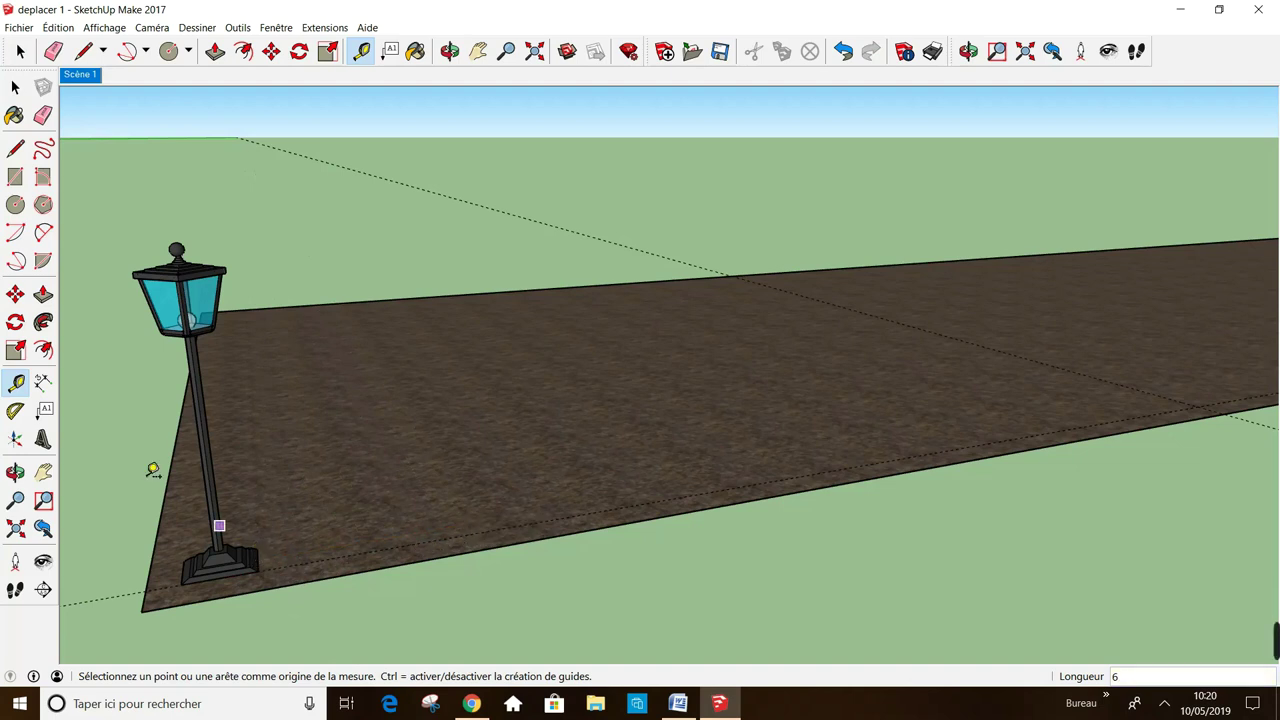
# Copy the lamppost to the guide intersection, array it x19 along the path, and orbit to view
pyautogui.click(16, 295)
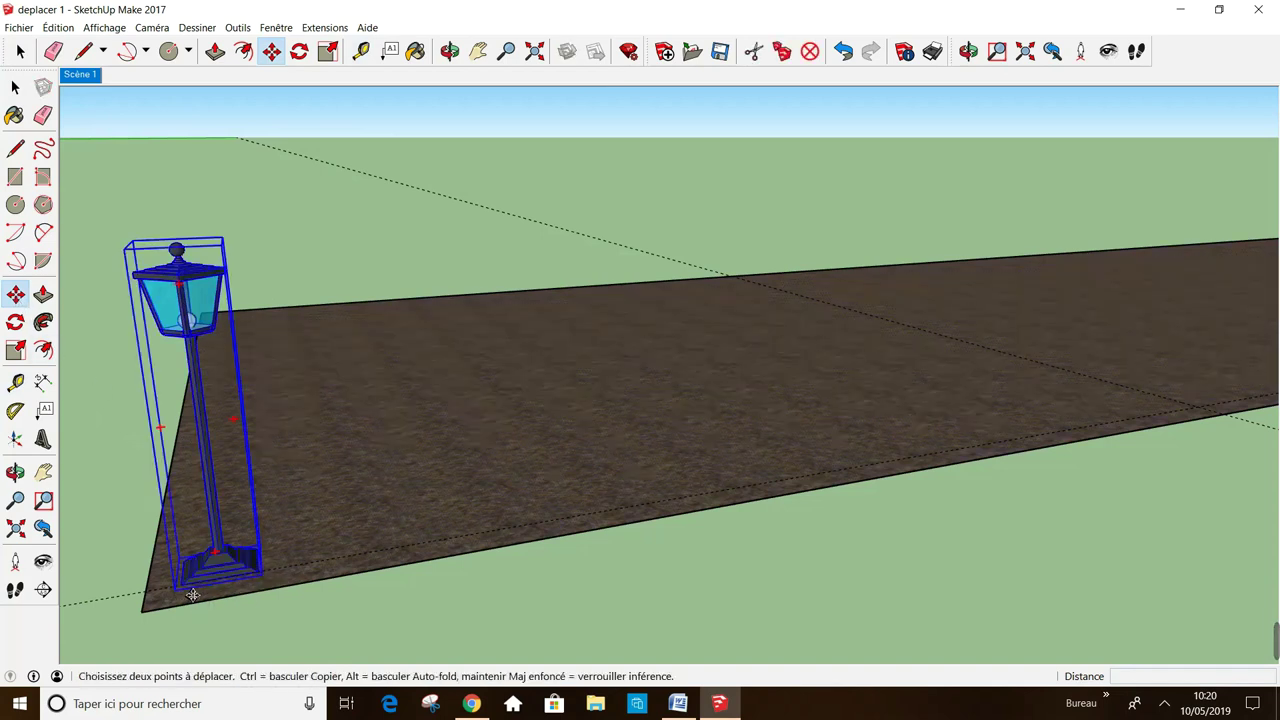
pyautogui.press('ctrl')
pyautogui.click(193, 595)
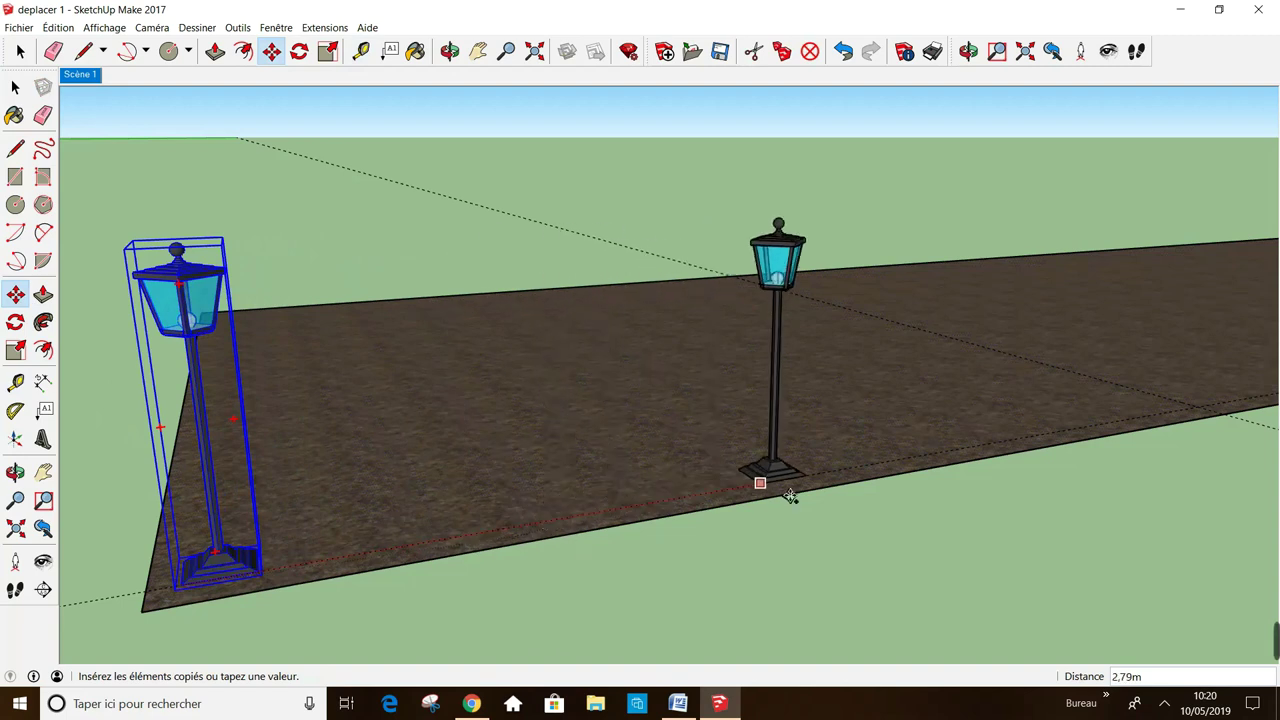
pyautogui.click(1211, 416)
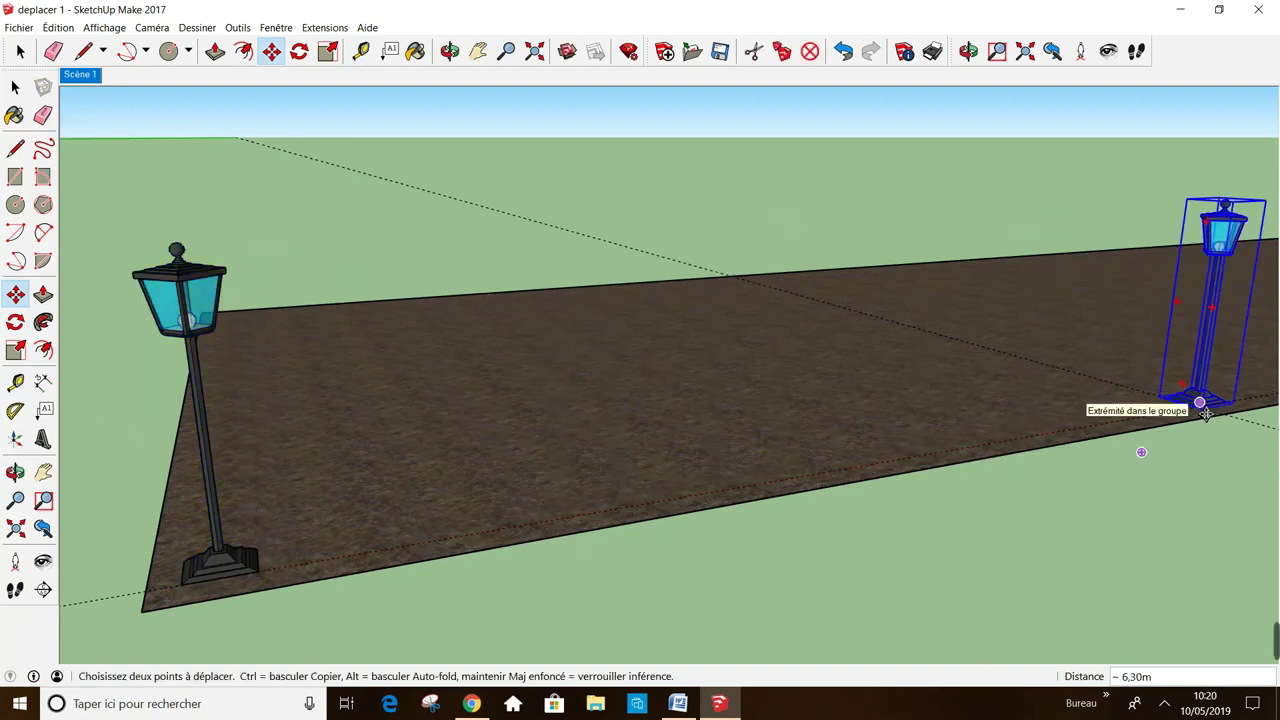
pyautogui.write('X1')
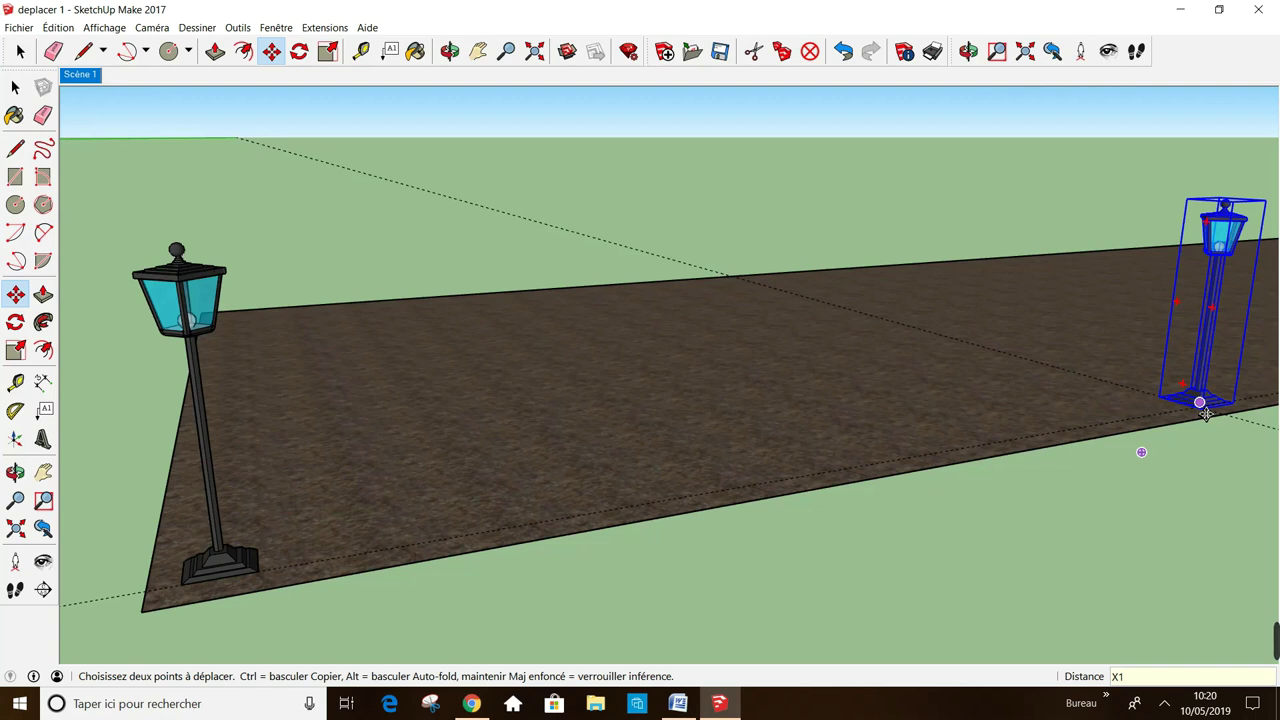
pyautogui.press('Return')
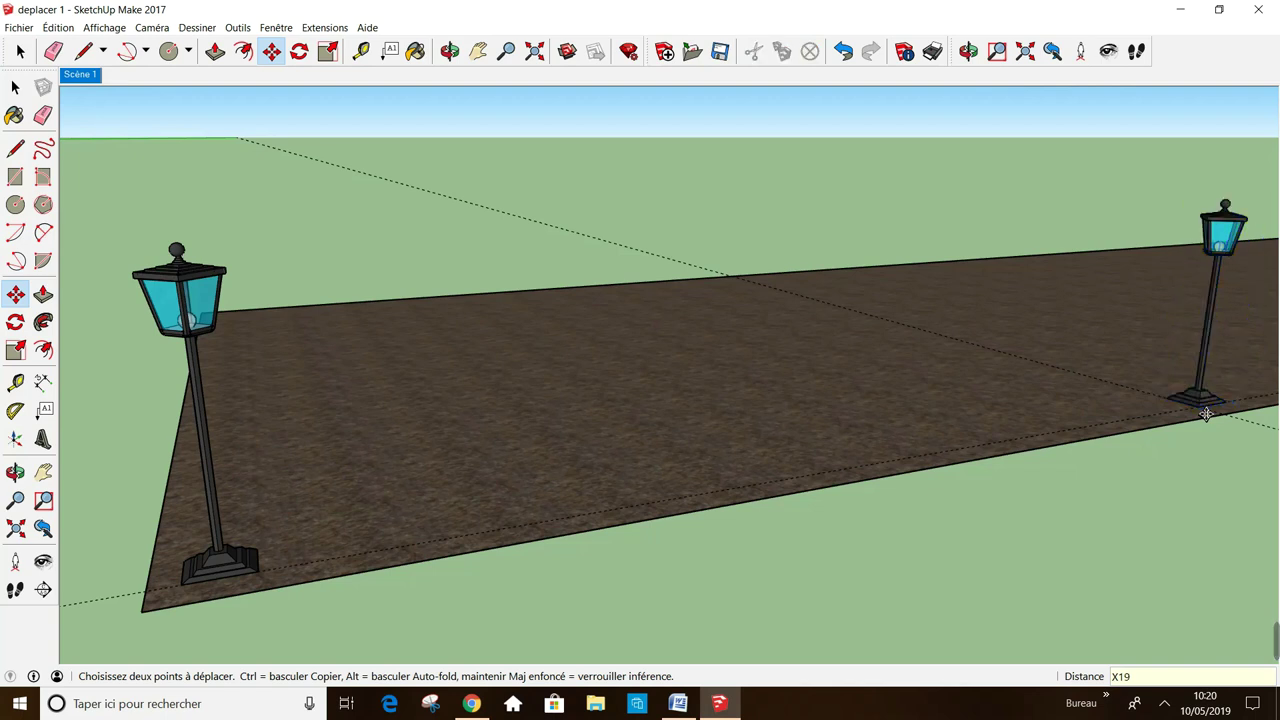
pyautogui.click(43, 472)
pyautogui.moveTo(508, 423)
pyautogui.mouseDown(button='middle')
pyautogui.moveTo(697, 434)
pyautogui.moveTo(731, 417)
pyautogui.moveTo(716, 420)
pyautogui.mouseUp(button='middle')
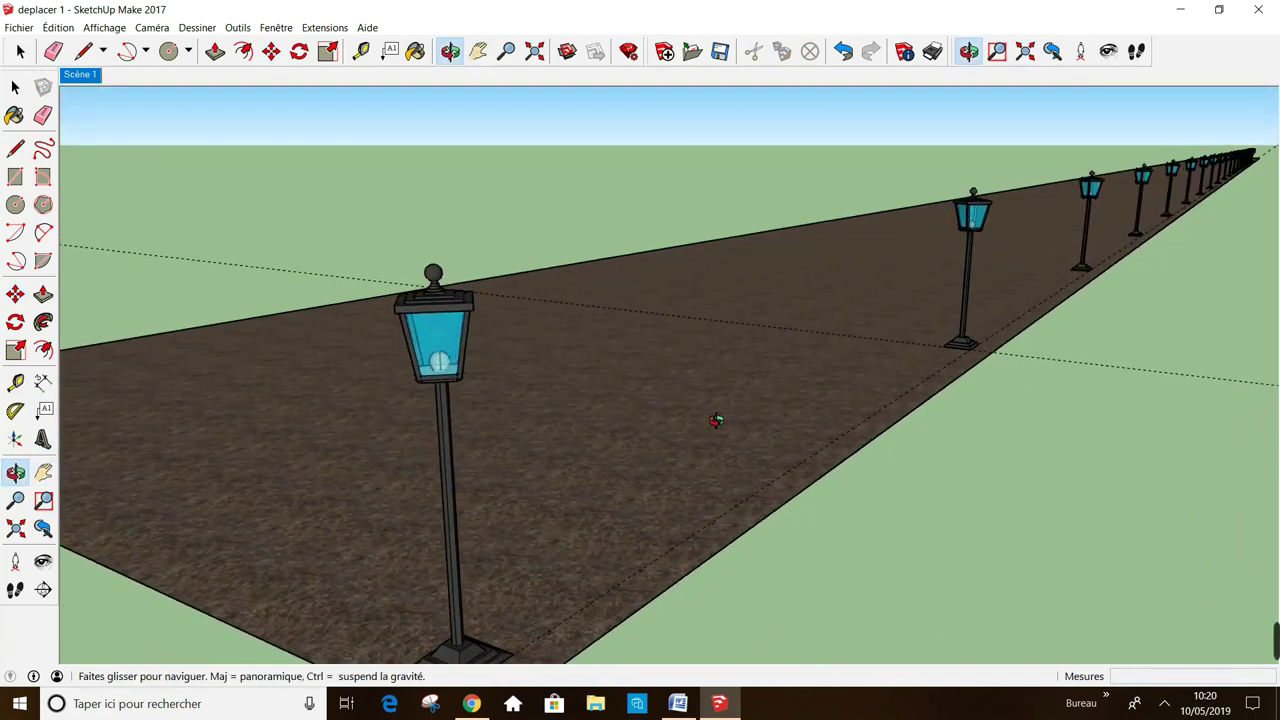